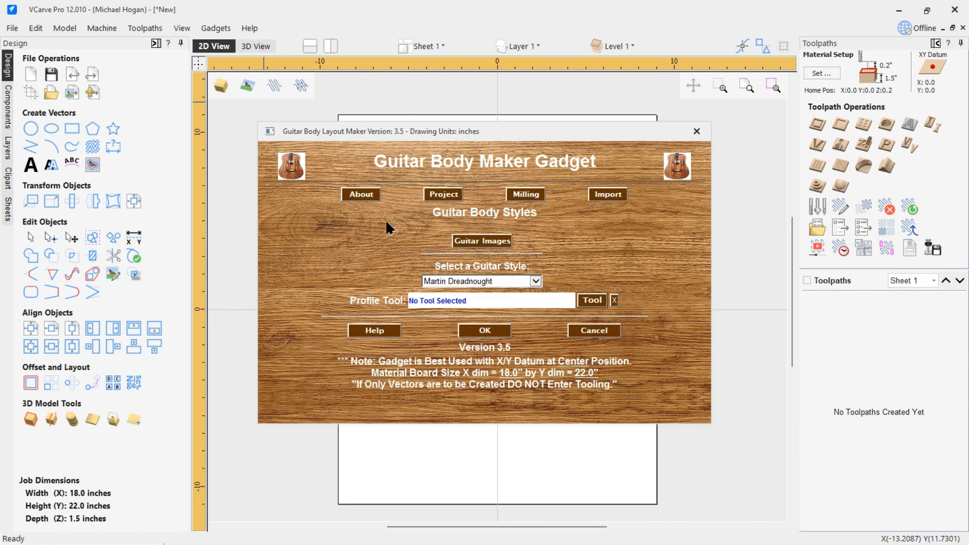
Reset the Guitar Body Maker gadget from its About information and return to the gadget's main window.
{"action": "left_click", "coordinate": [354, 196]}
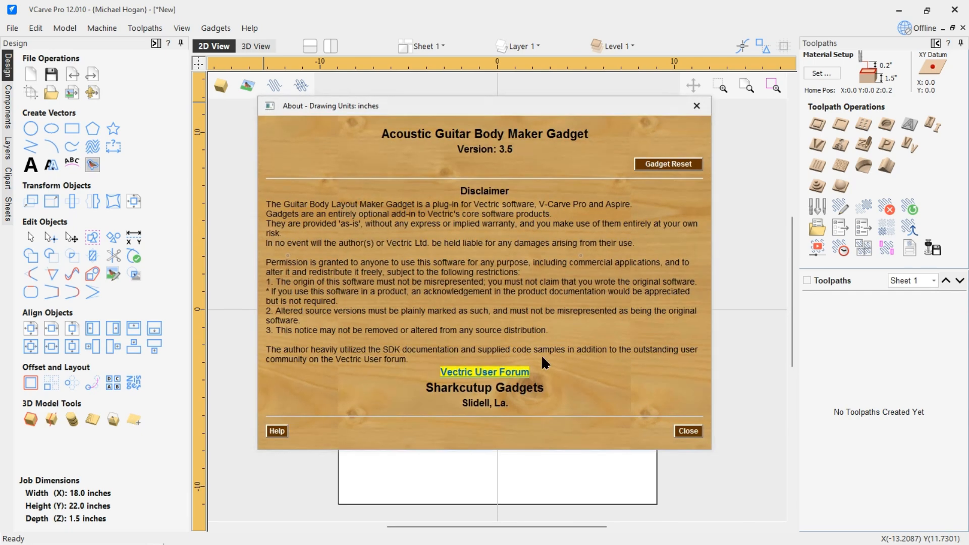
{"action": "left_click", "coordinate": [641, 162]}
{"action": "left_click", "coordinate": [404, 317]}
{"action": "left_click", "coordinate": [687, 432]}
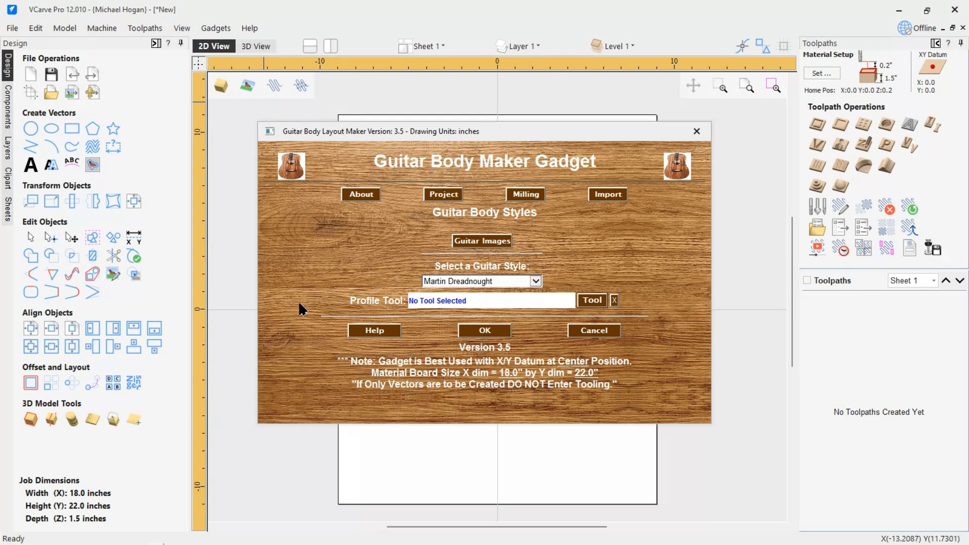
{"action": "left_click", "coordinate": [360, 197]}
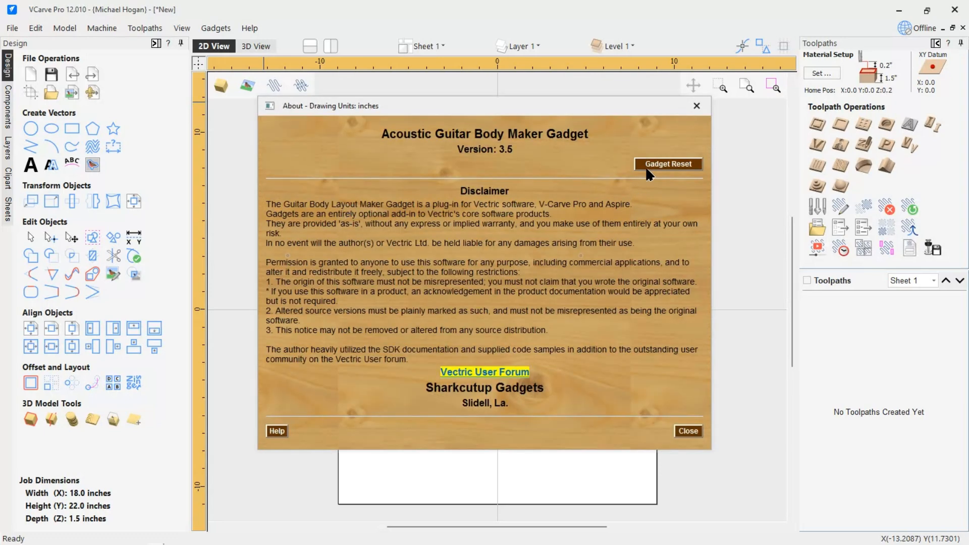
{"action": "left_click", "coordinate": [684, 431]}
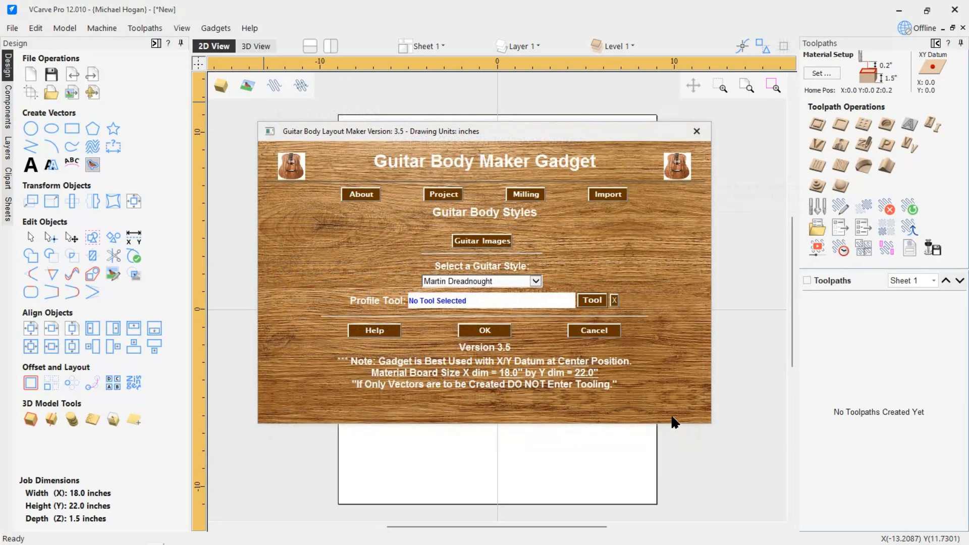
Review the bit diameters, cut depths and material thickness in the gadget's milling settings and save them.
{"action": "left_click", "coordinate": [528, 198]}
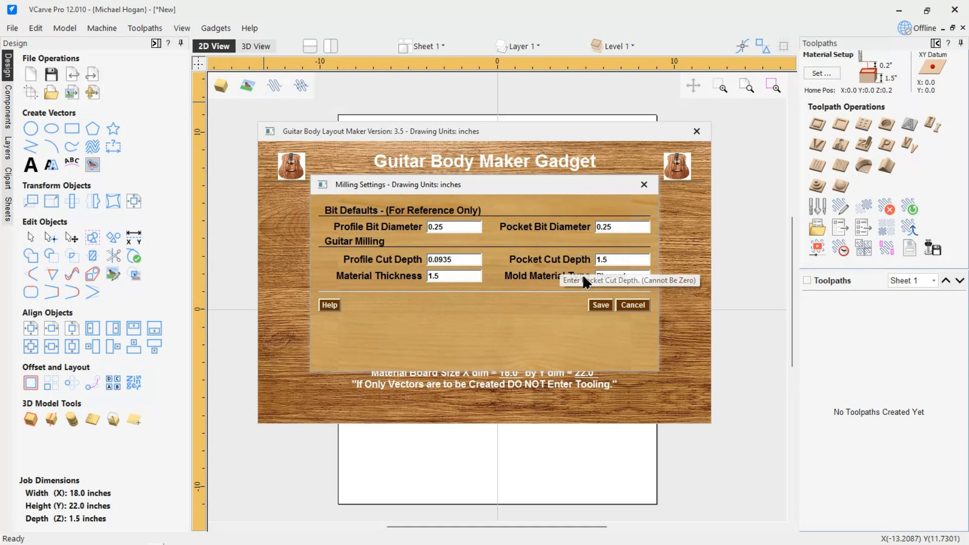
{"action": "left_click", "coordinate": [600, 305]}
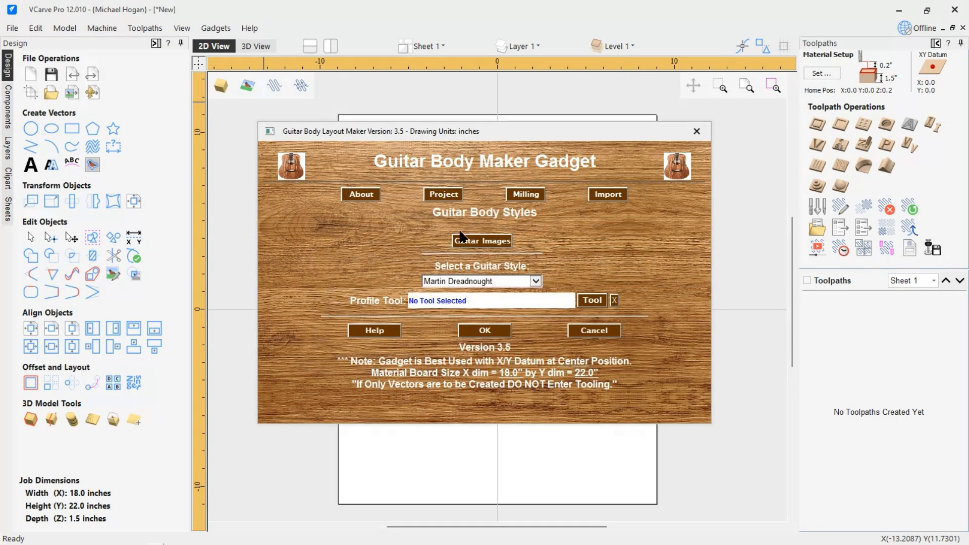
Set the project path to a folder inside Guitar Body Maker under Downloads\Gadget Coding - Test Files and save the project setup.
{"action": "left_click", "coordinate": [443, 193]}
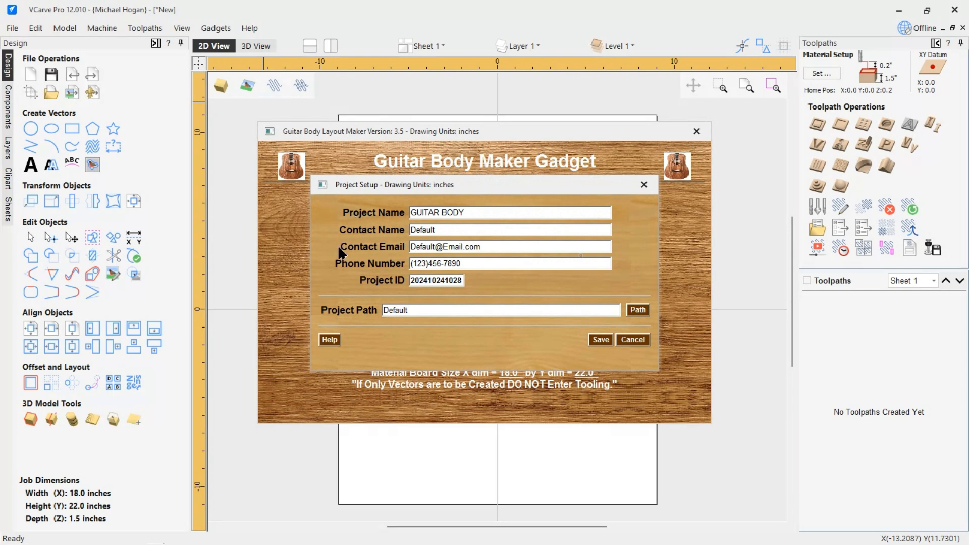
{"action": "left_click", "coordinate": [638, 310]}
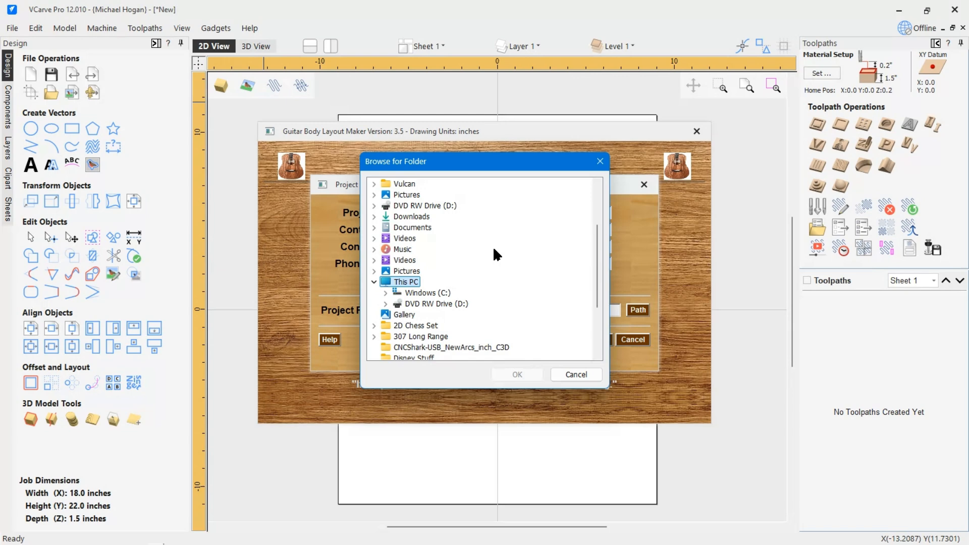
{"action": "left_click", "coordinate": [417, 217]}
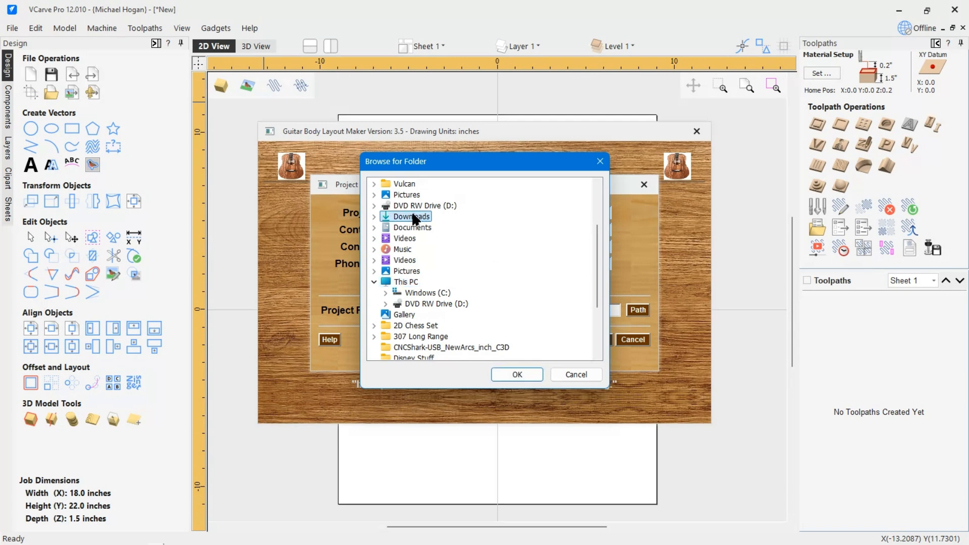
{"action": "double_click", "coordinate": [413, 218]}
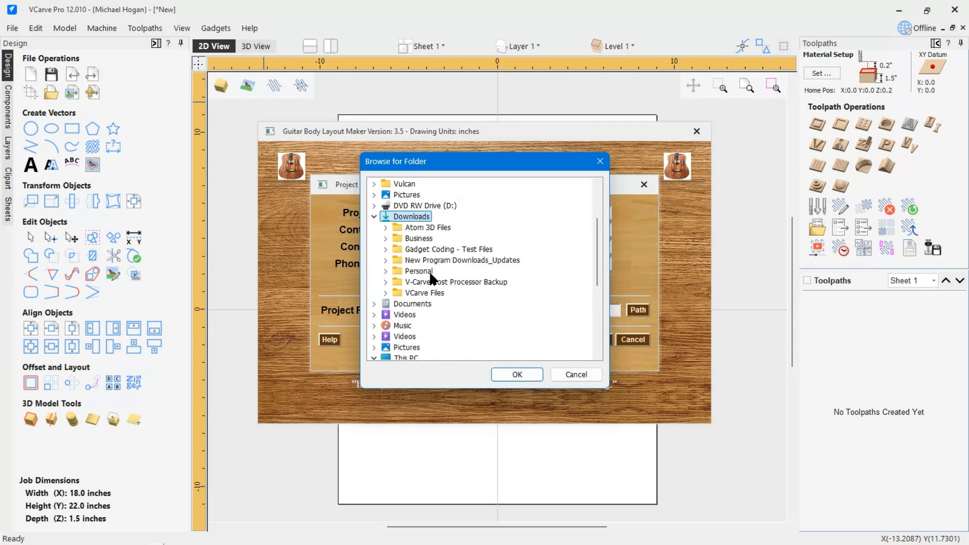
{"action": "double_click", "coordinate": [450, 247]}
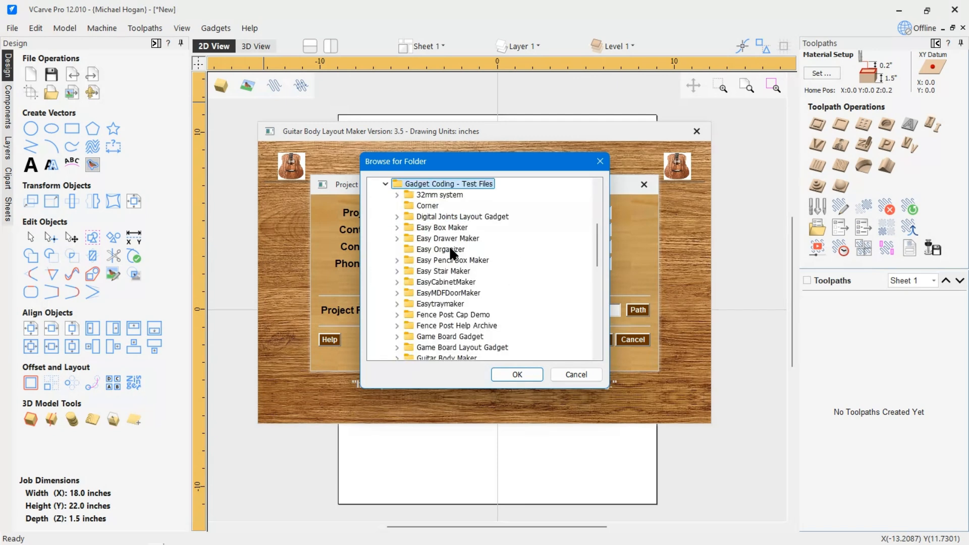
{"action": "scroll", "coordinate": [453, 312], "scroll_direction": "down", "scroll_amount": 3}
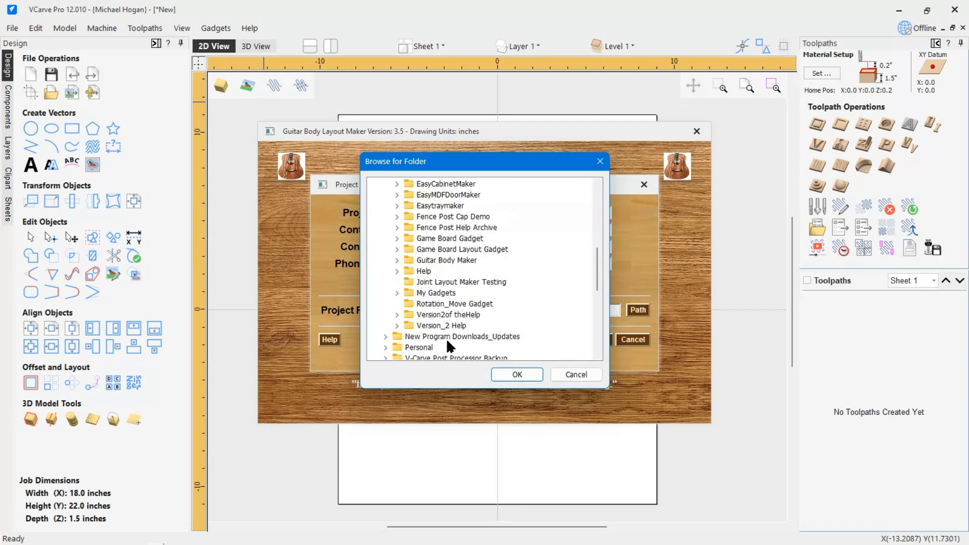
{"action": "left_click", "coordinate": [433, 259]}
{"action": "double_click", "coordinate": [433, 260]}
{"action": "left_click", "coordinate": [461, 292]}
{"action": "left_click", "coordinate": [520, 375]}
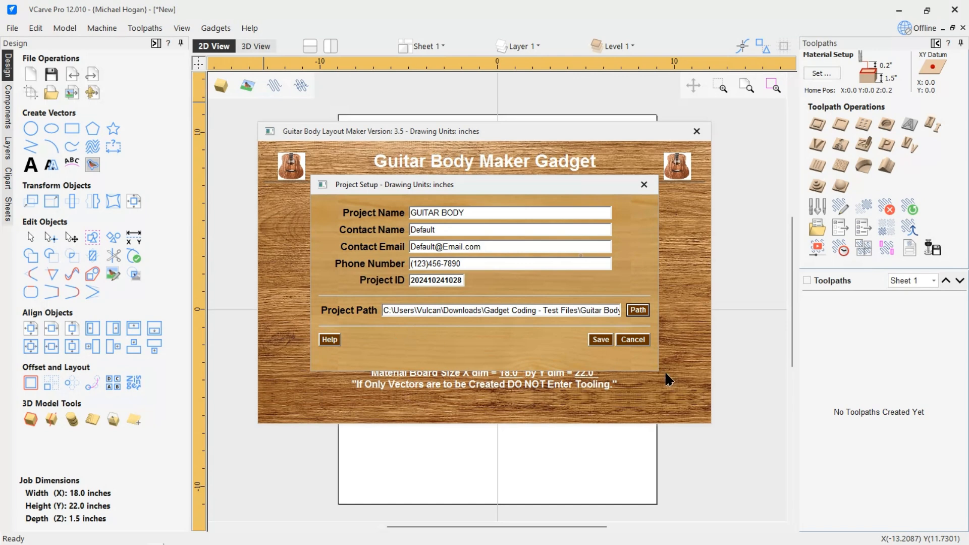
{"action": "left_click", "coordinate": [600, 339]}
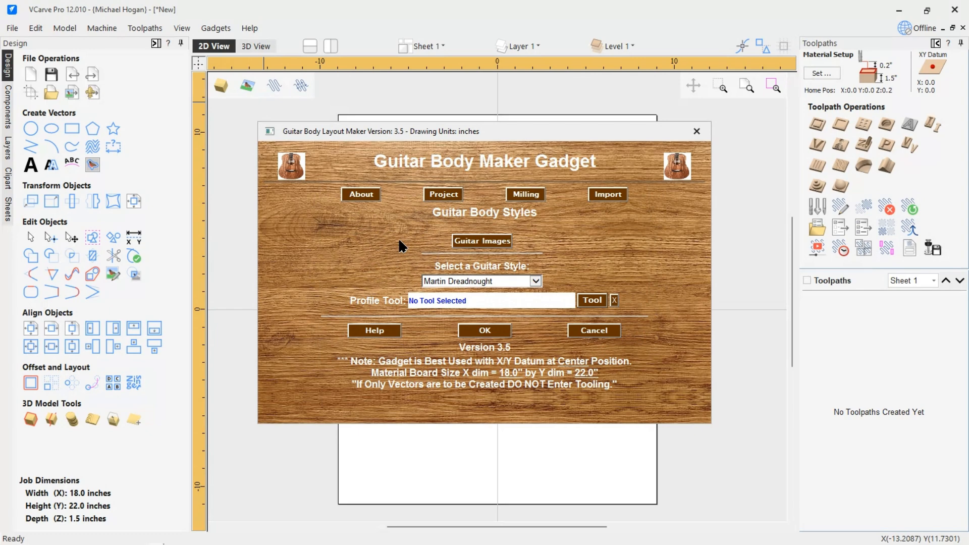
Examine the guitar body images for the Martin styles, from Dreadnought through Size 5, and close the image viewer.
{"action": "left_click", "coordinate": [504, 241]}
{"action": "scroll", "coordinate": [454, 258], "scroll_direction": "down", "scroll_amount": 3}
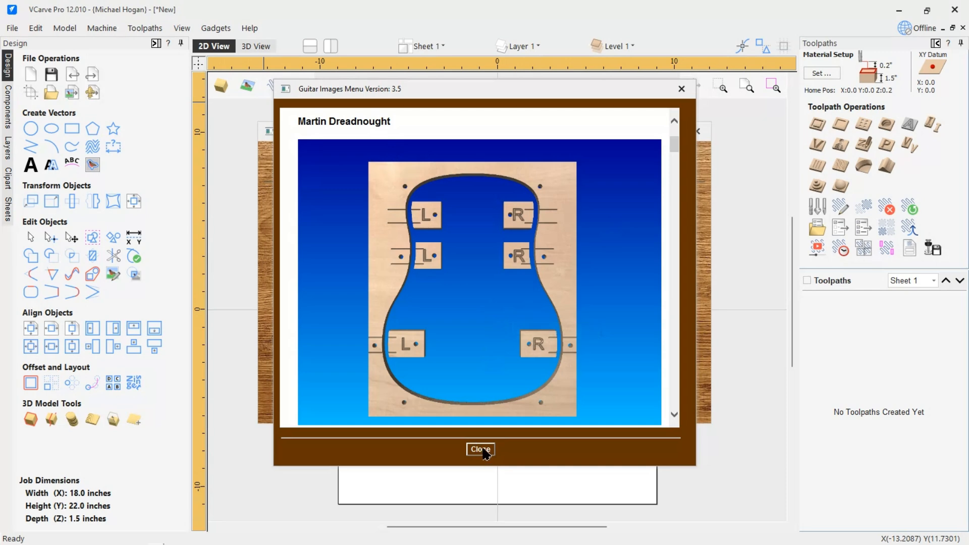
{"action": "scroll", "coordinate": [446, 339], "scroll_direction": "down", "scroll_amount": 6}
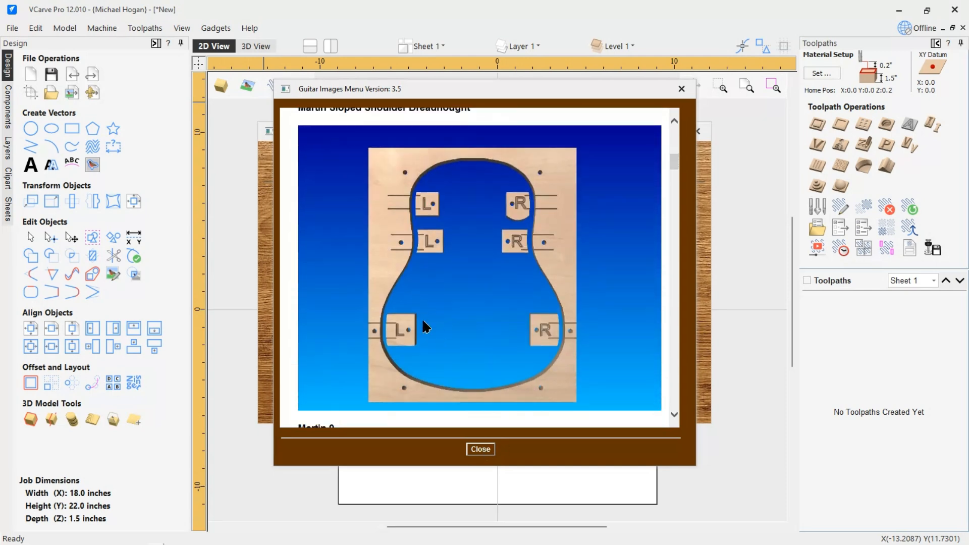
{"action": "scroll", "coordinate": [422, 321], "scroll_direction": "up", "scroll_amount": 6}
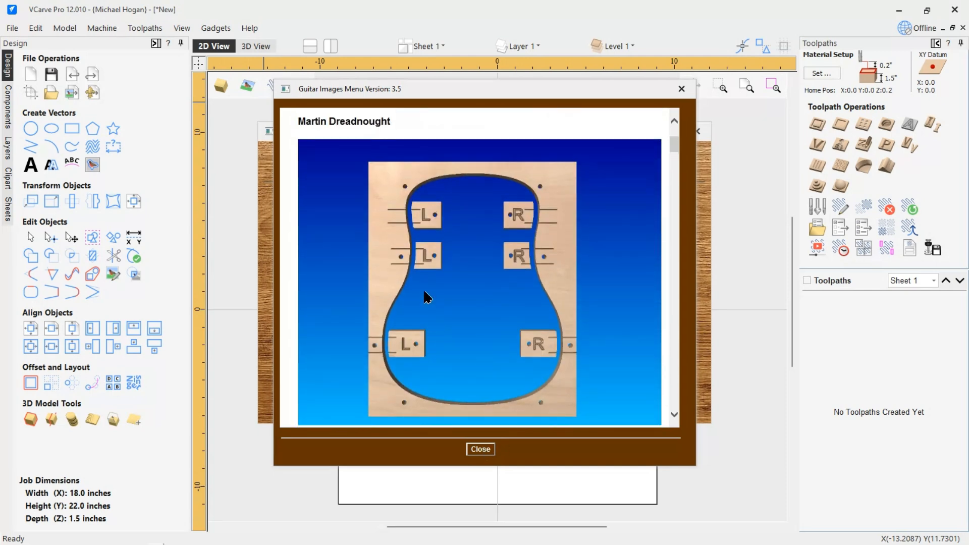
{"action": "scroll", "coordinate": [528, 393], "scroll_direction": "down", "scroll_amount": 5}
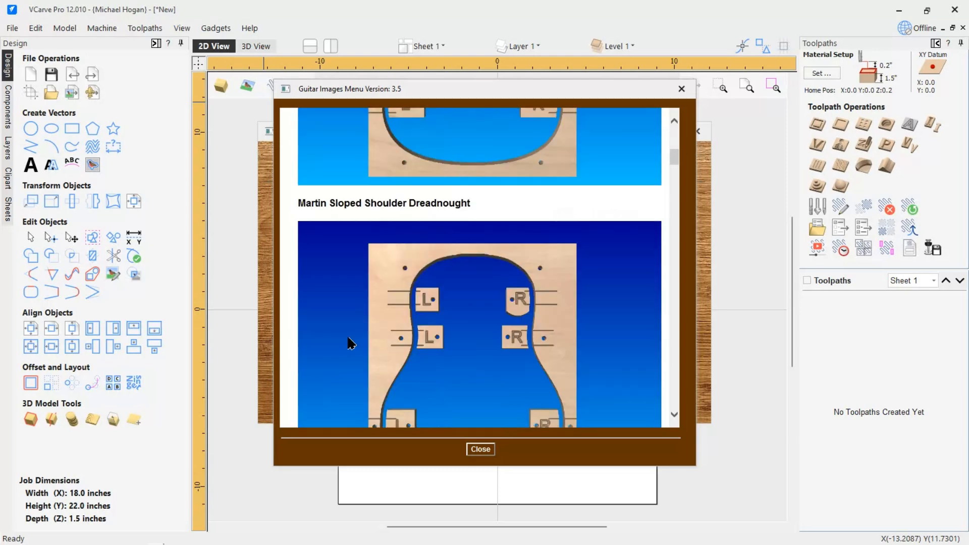
{"action": "scroll", "coordinate": [440, 327], "scroll_direction": "down", "scroll_amount": 8}
{"action": "scroll", "coordinate": [453, 325], "scroll_direction": "down", "scroll_amount": 1}
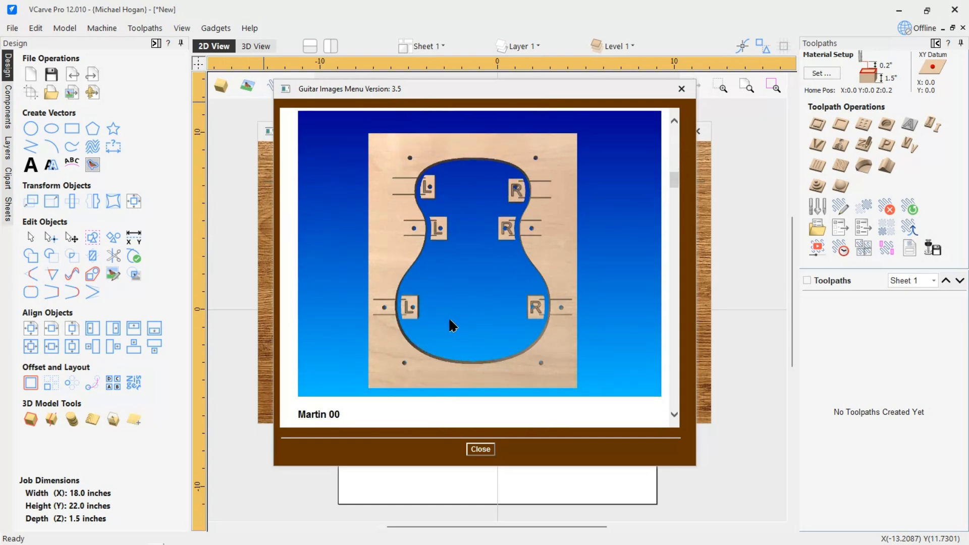
{"action": "scroll", "coordinate": [453, 325], "scroll_direction": "down", "scroll_amount": 6}
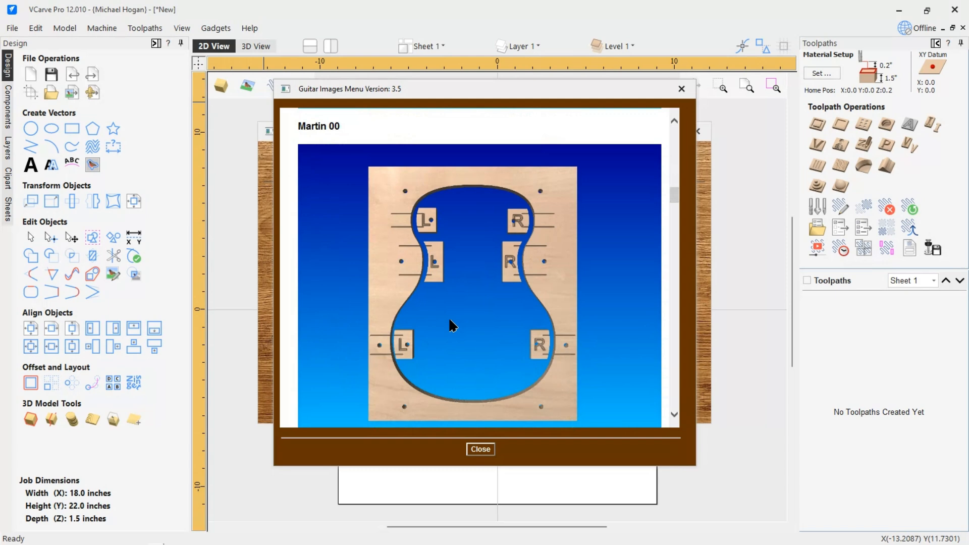
{"action": "scroll", "coordinate": [453, 326], "scroll_direction": "down", "scroll_amount": 6}
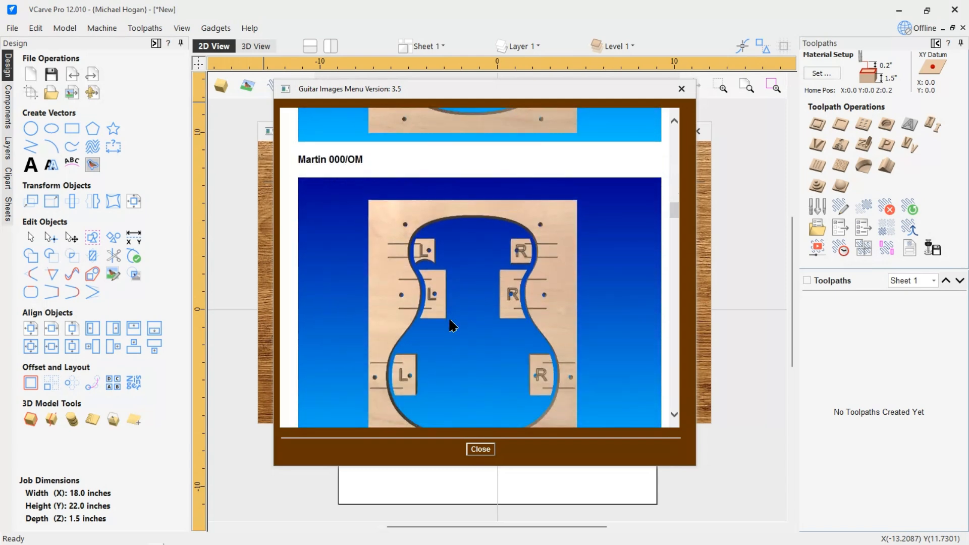
{"action": "scroll", "coordinate": [452, 326], "scroll_direction": "down", "scroll_amount": 5}
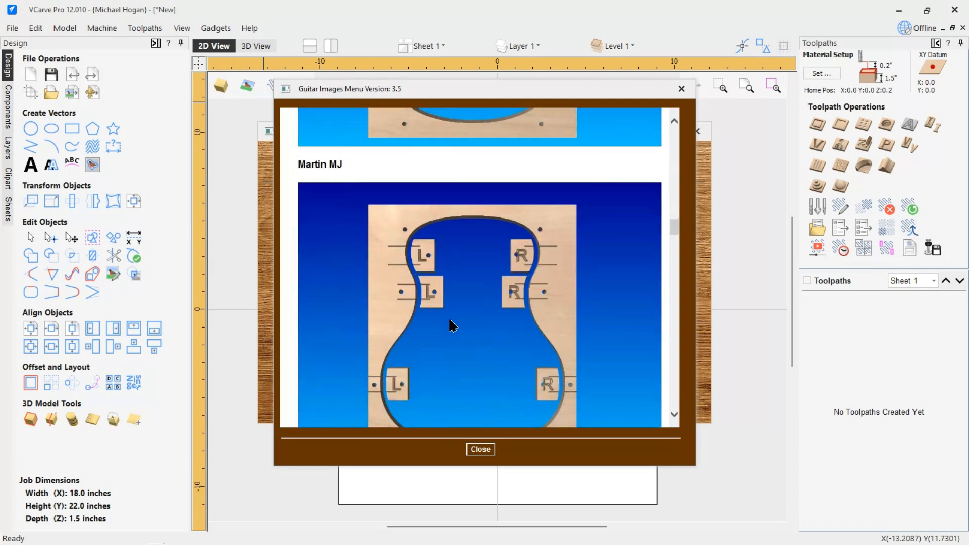
{"action": "scroll", "coordinate": [449, 320], "scroll_direction": "down", "scroll_amount": 4}
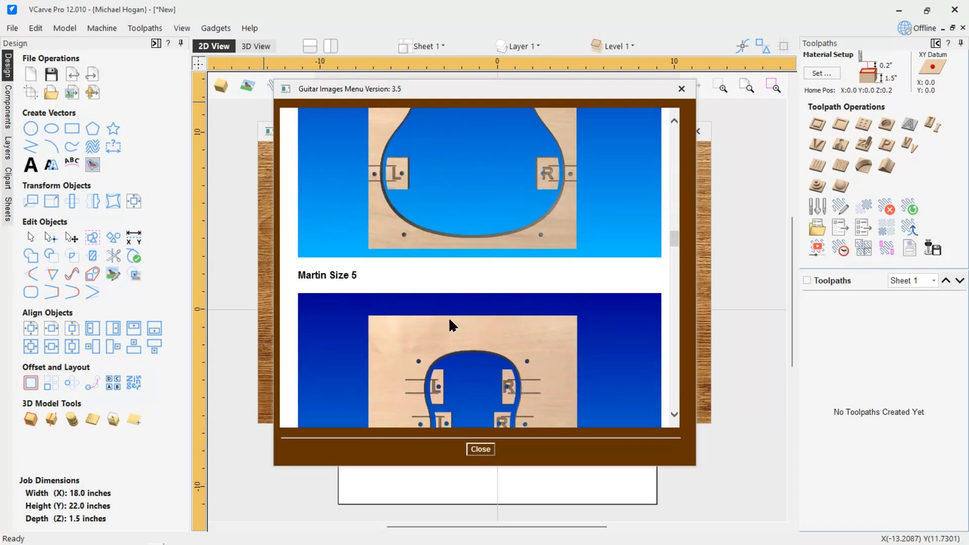
{"action": "scroll", "coordinate": [451, 326], "scroll_direction": "down", "scroll_amount": 1}
{"action": "scroll", "coordinate": [450, 323], "scroll_direction": "down", "scroll_amount": 2}
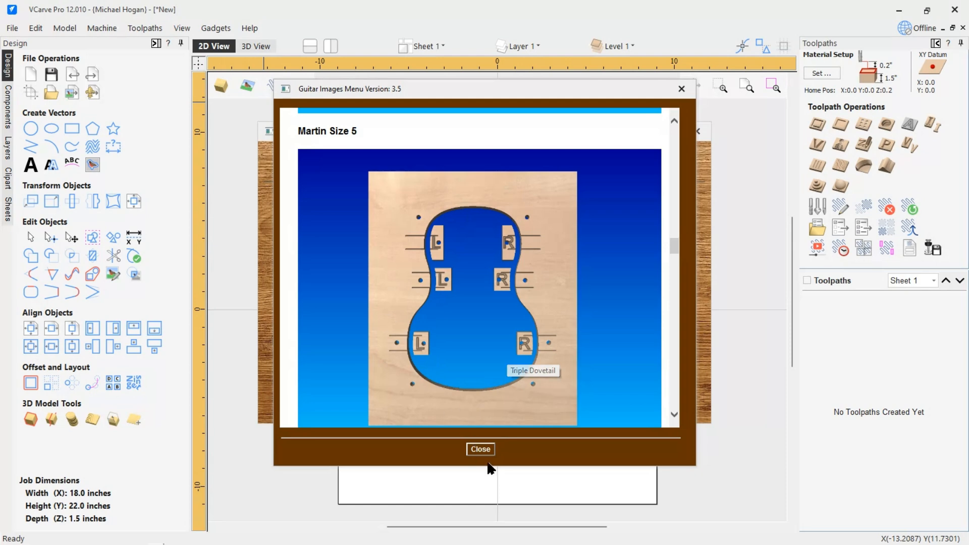
{"action": "left_click", "coordinate": [480, 449]}
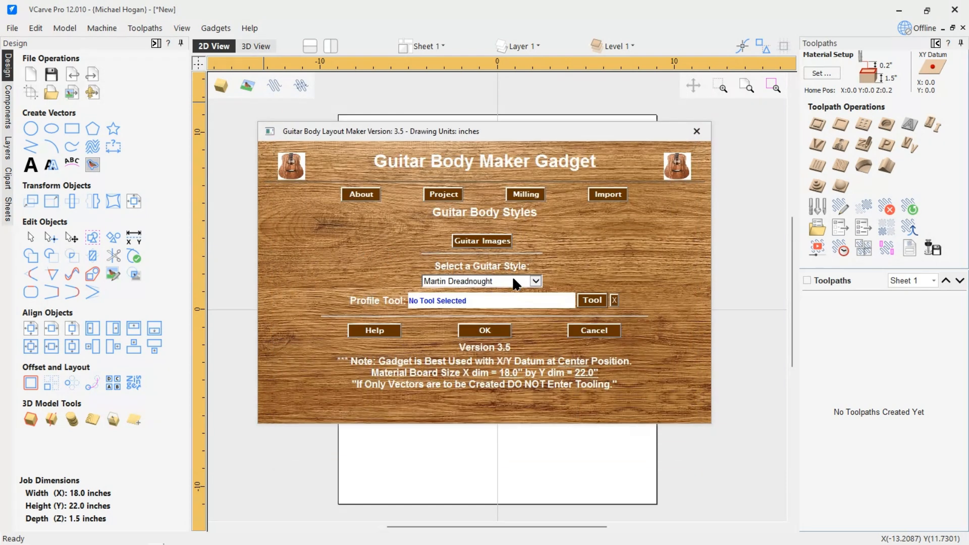
Generate the Martin 000/OM guitar body layout with End Mill DownCut Dia .25 CH 1.0 FEM MCLS as the profile tool.
{"action": "left_click", "coordinate": [535, 283]}
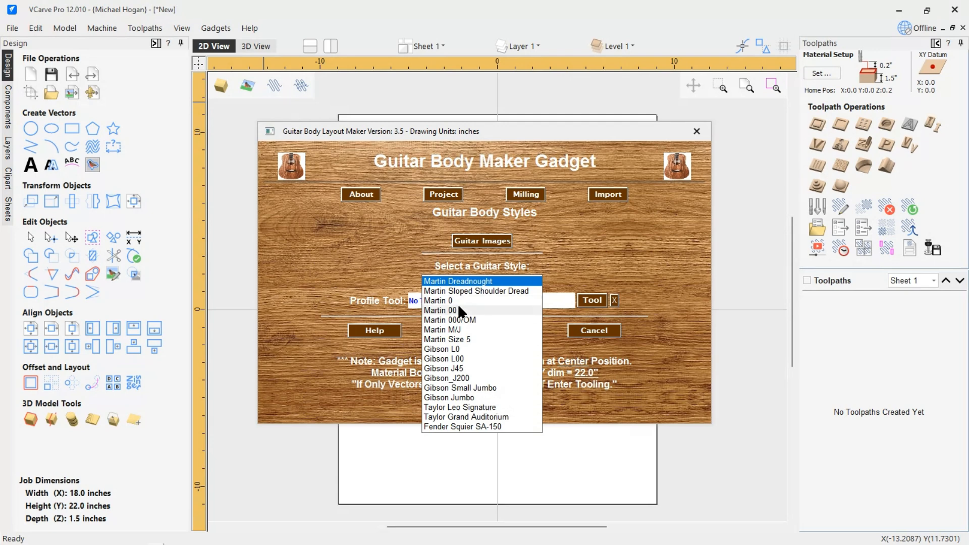
{"action": "left_click", "coordinate": [445, 320]}
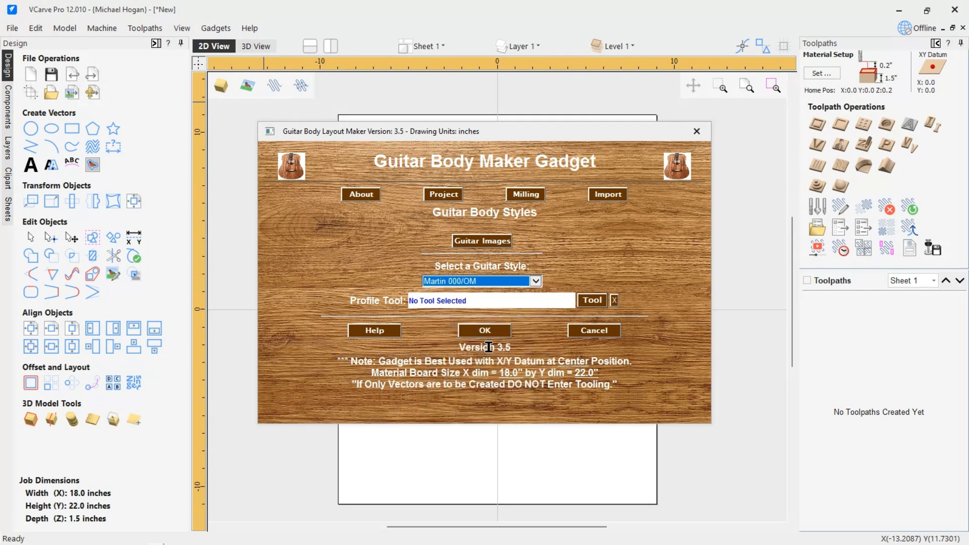
{"action": "left_click", "coordinate": [591, 301]}
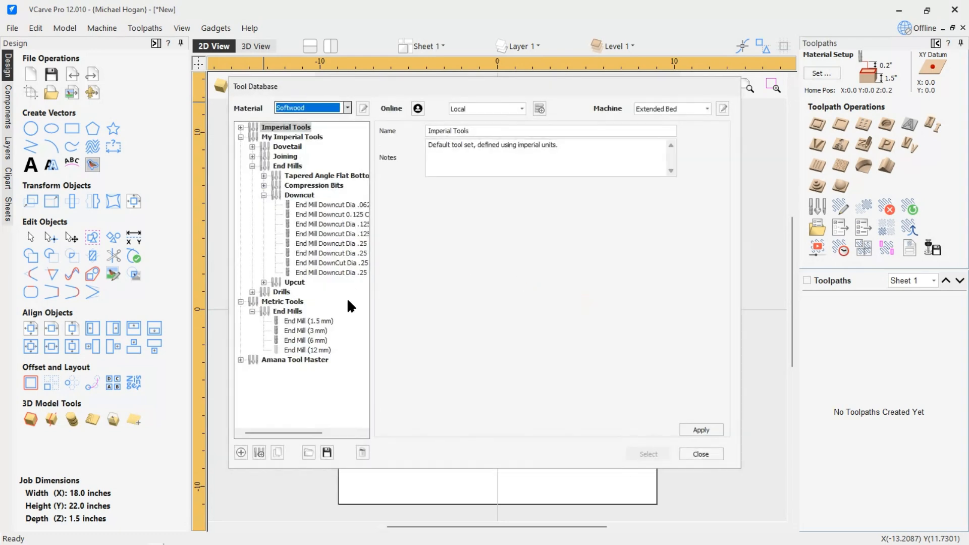
{"action": "left_click", "coordinate": [331, 260]}
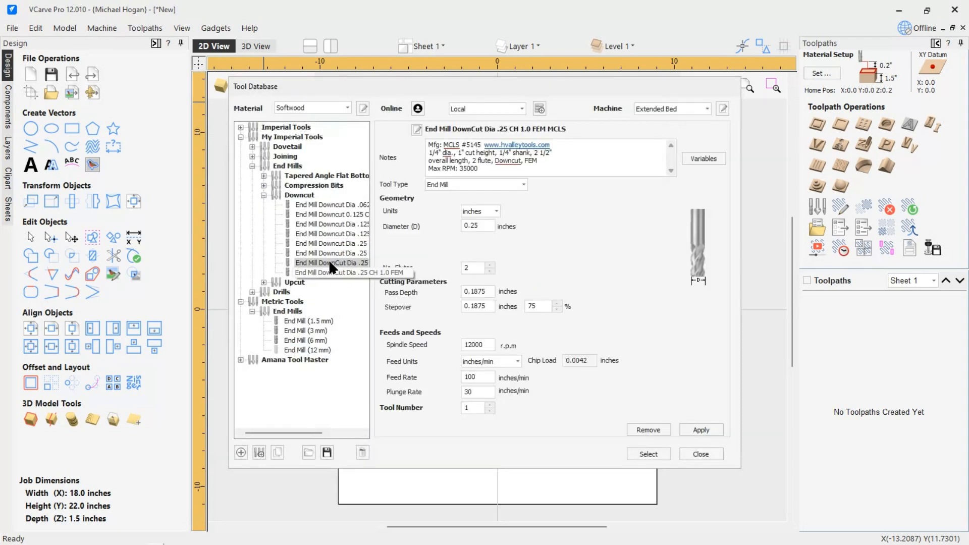
{"action": "left_click", "coordinate": [662, 449]}
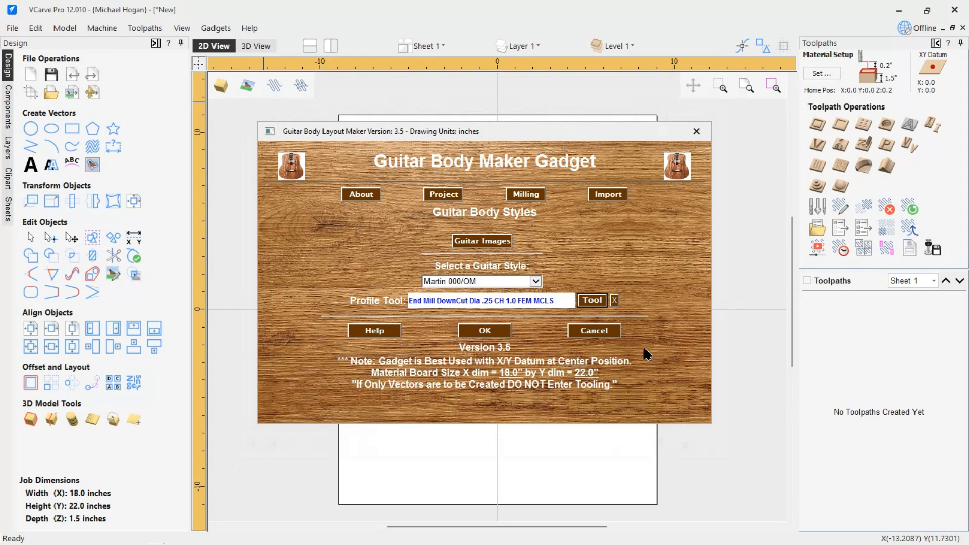
{"action": "left_click", "coordinate": [480, 328]}
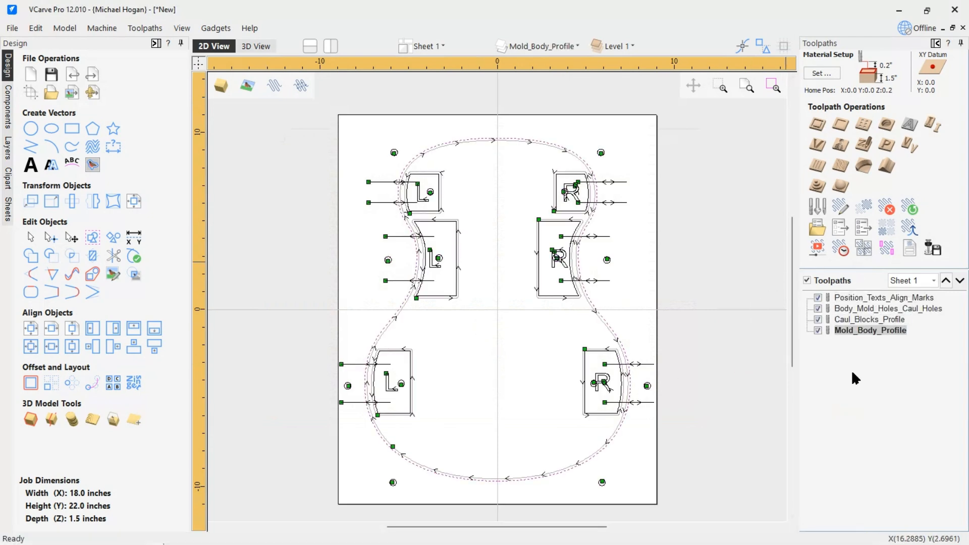
{"action": "left_click", "coordinate": [351, 234]}
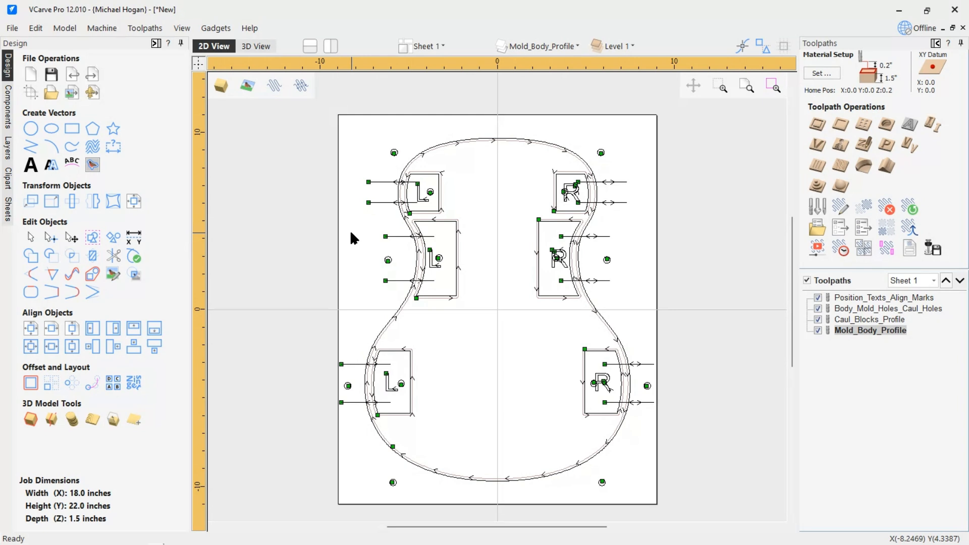
Show the drawing's layers list and hide all toolpaths in the 2D view.
{"action": "left_click", "coordinate": [8, 148]}
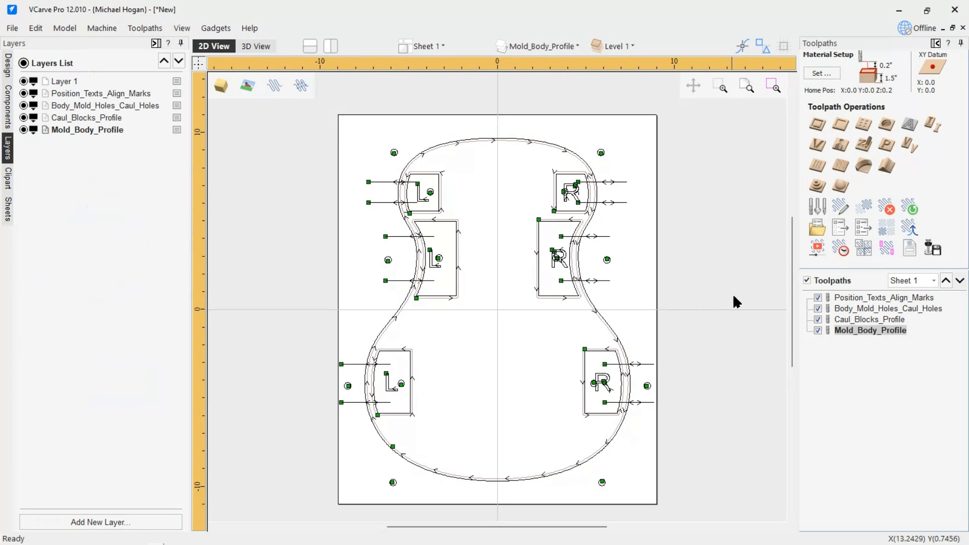
{"action": "left_click", "coordinate": [807, 280]}
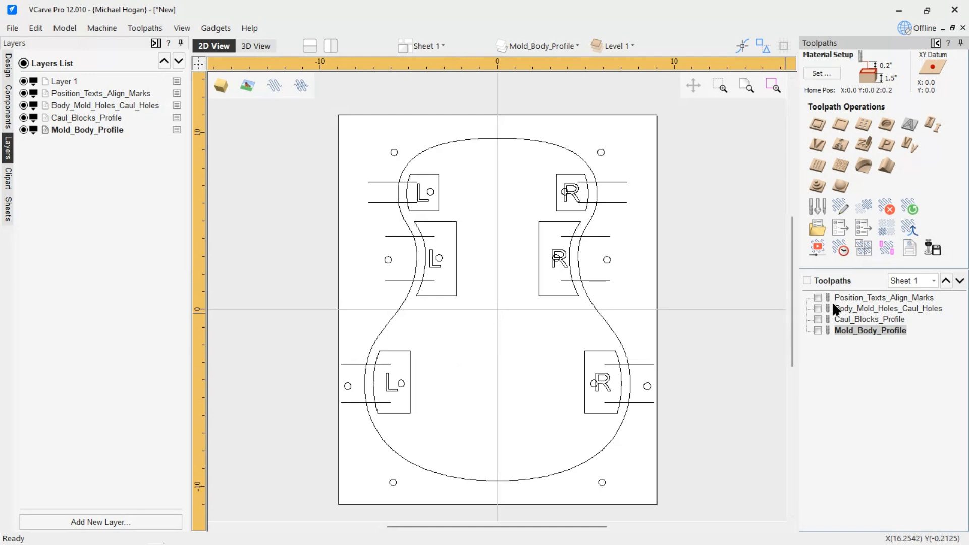
Change the Position_Texts_Align_Marks toolpath's tool to the V-Bit (60 deg 0.625" dia x 0.625" cut height) from My Imperial Tools.
{"action": "double_click", "coordinate": [858, 294]}
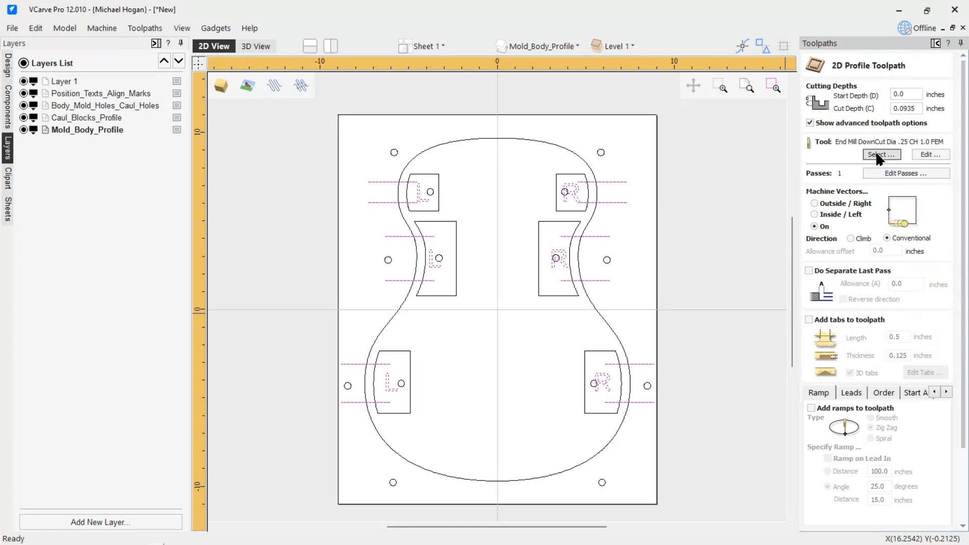
{"action": "left_click", "coordinate": [878, 154]}
{"action": "scroll", "coordinate": [263, 182], "scroll_direction": "up", "scroll_amount": 2}
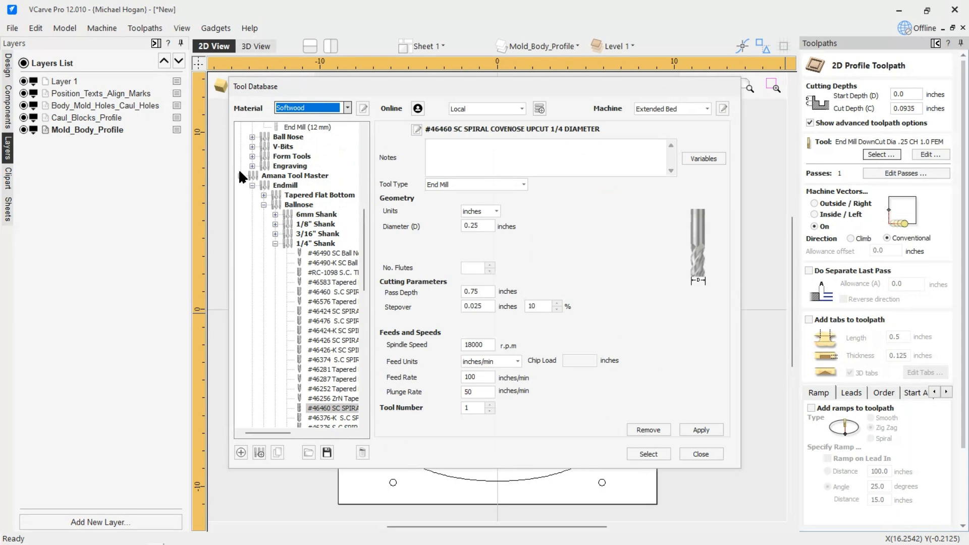
{"action": "left_click", "coordinate": [240, 175]}
{"action": "scroll", "coordinate": [263, 186], "scroll_direction": "up", "scroll_amount": 3}
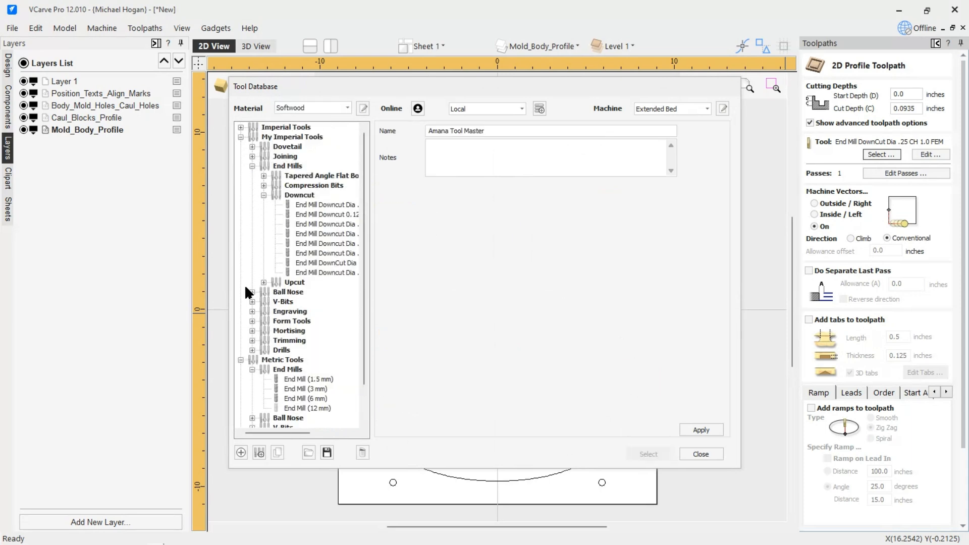
{"action": "left_click", "coordinate": [252, 302]}
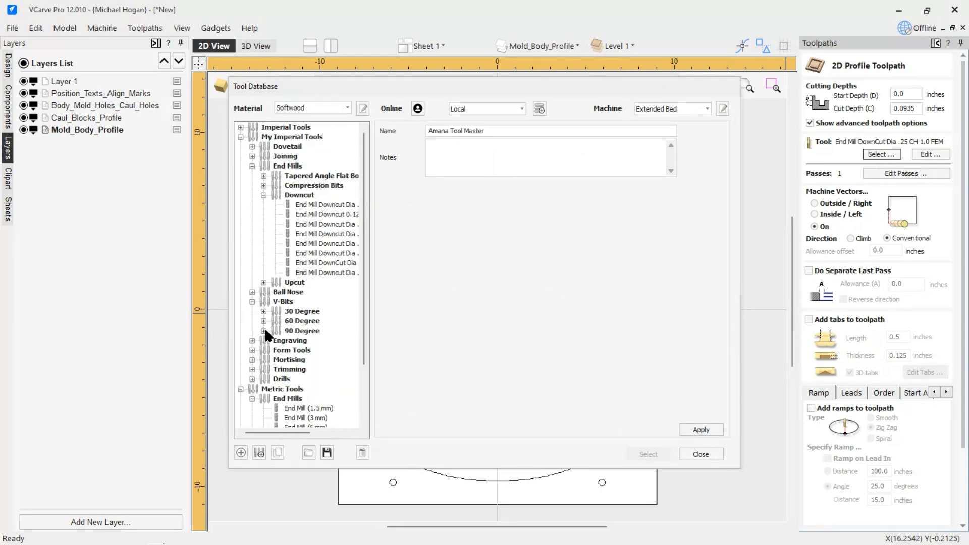
{"action": "left_click", "coordinate": [264, 321]}
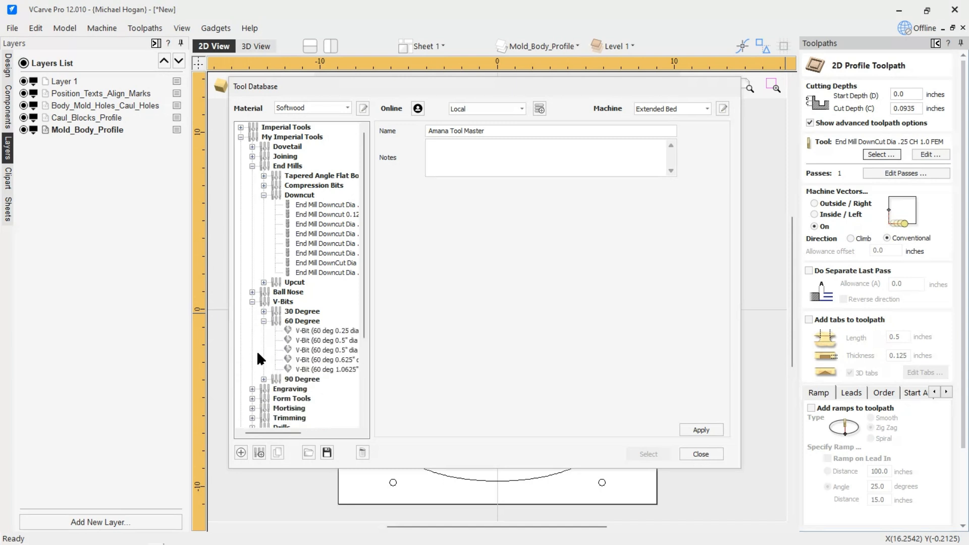
{"action": "left_click", "coordinate": [313, 358]}
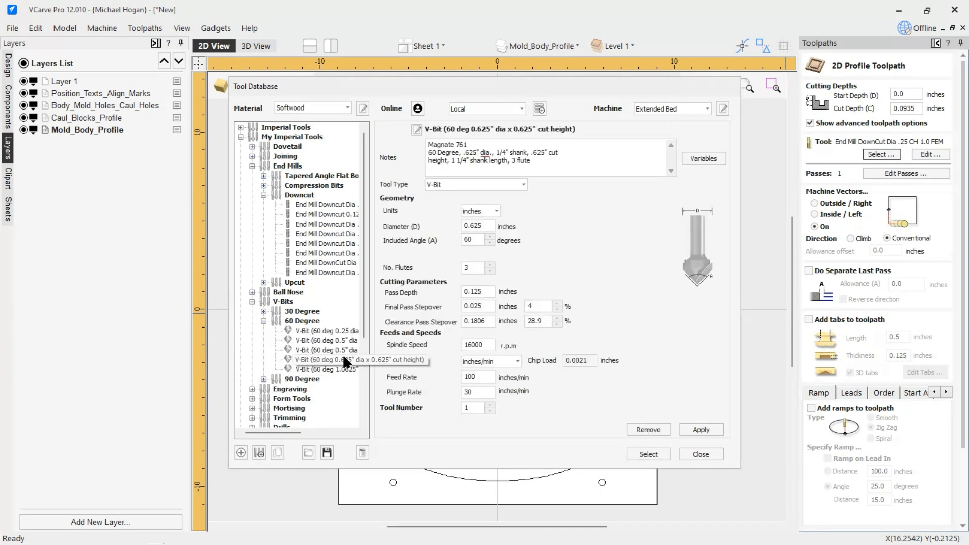
{"action": "left_click", "coordinate": [651, 453]}
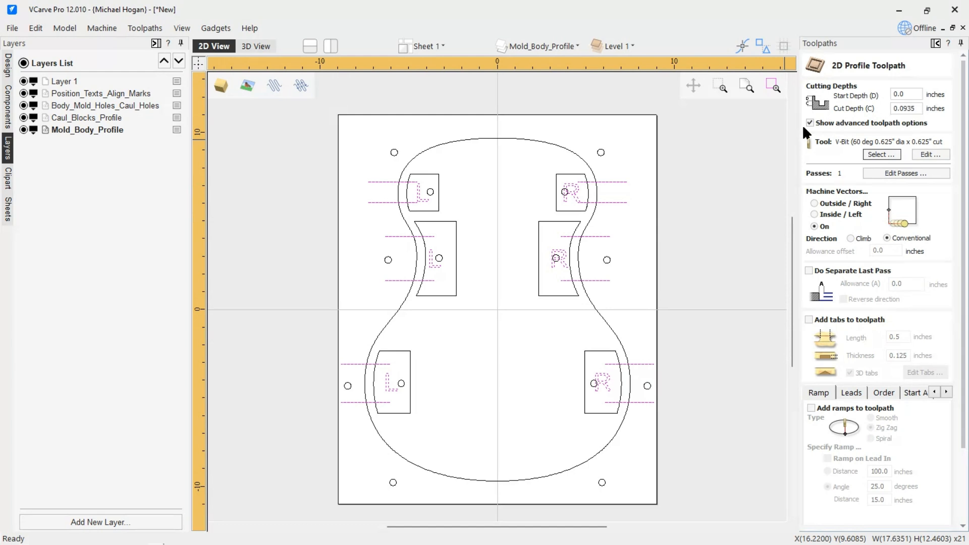
Check the V-bit's cutting parameters without changing them and recalculate the Position_Texts_Align_Marks toolpath.
{"action": "left_click", "coordinate": [905, 111]}
{"action": "left_click", "coordinate": [931, 153]}
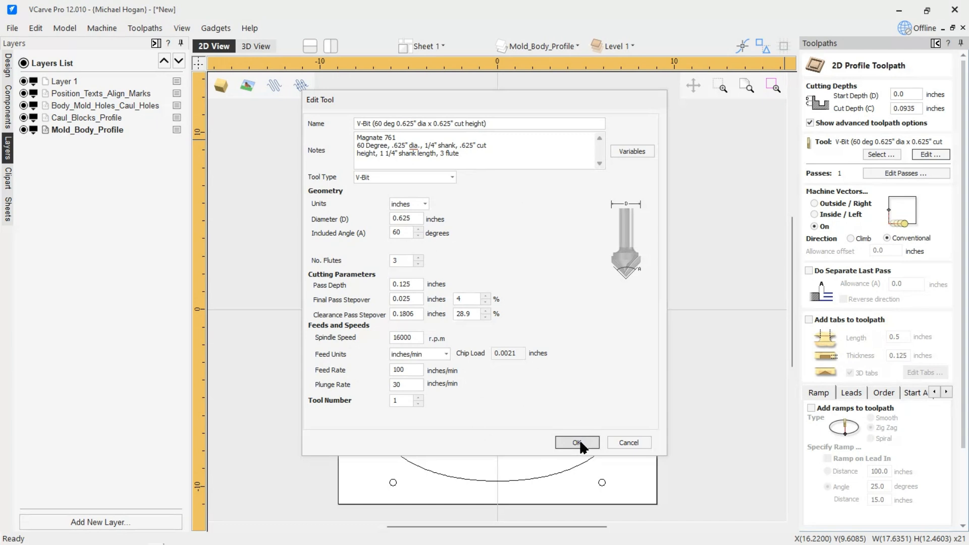
{"action": "left_click", "coordinate": [629, 442]}
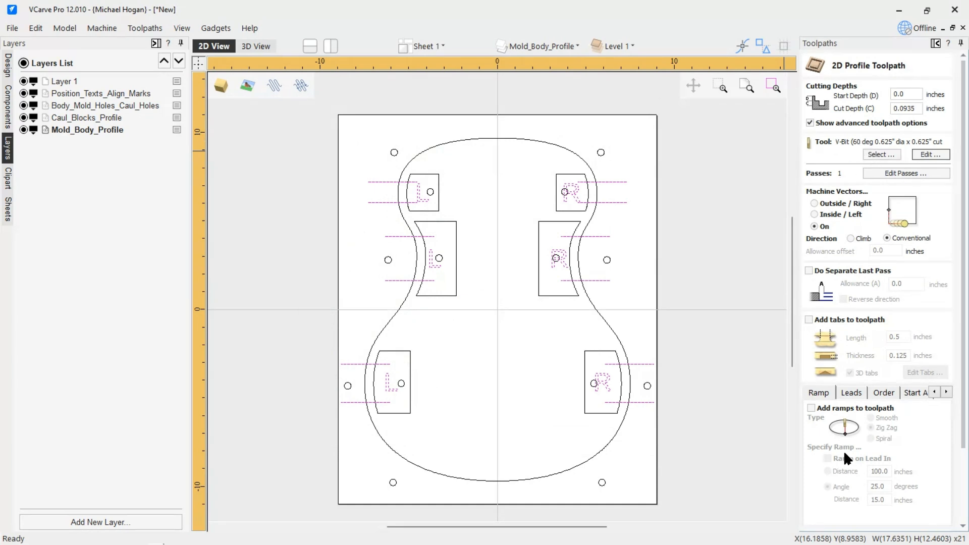
{"action": "scroll", "coordinate": [846, 457], "scroll_direction": "down", "scroll_amount": 3}
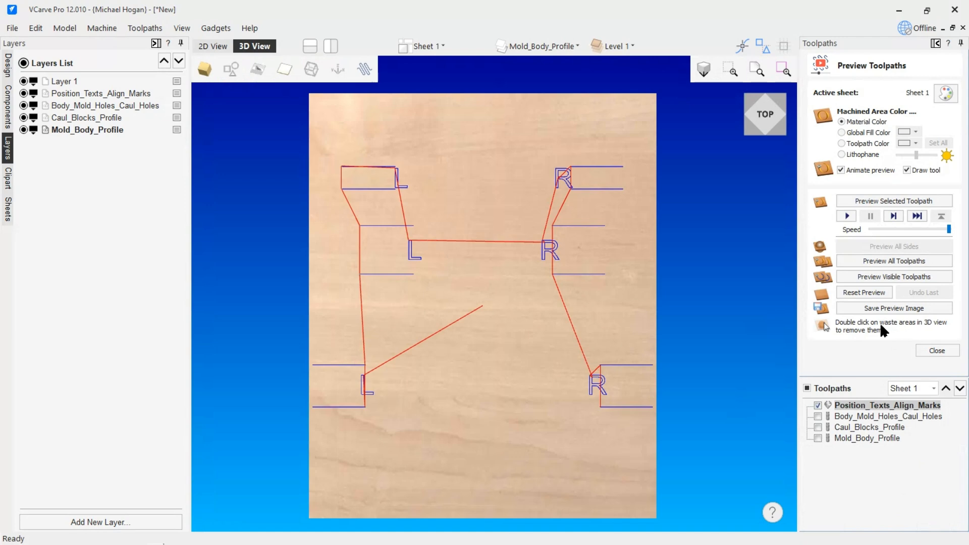
Preview all toolpaths on the material and remove the waste piece in the middle of the guitar body.
{"action": "left_click", "coordinate": [888, 261]}
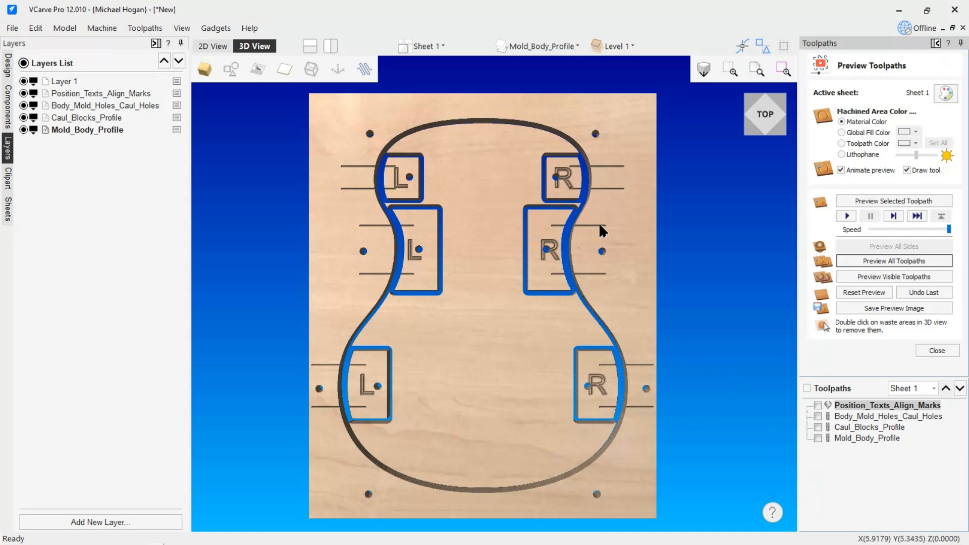
{"action": "double_click", "coordinate": [485, 359]}
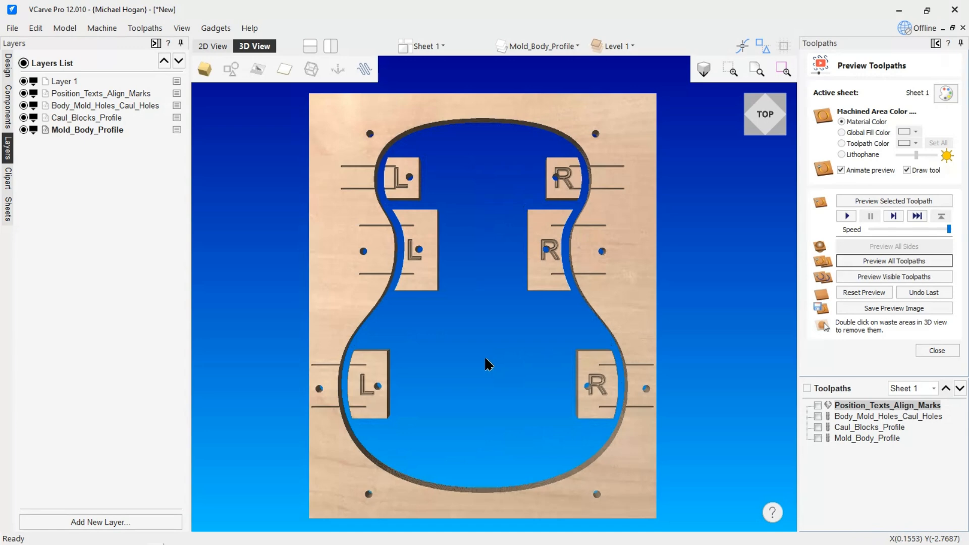